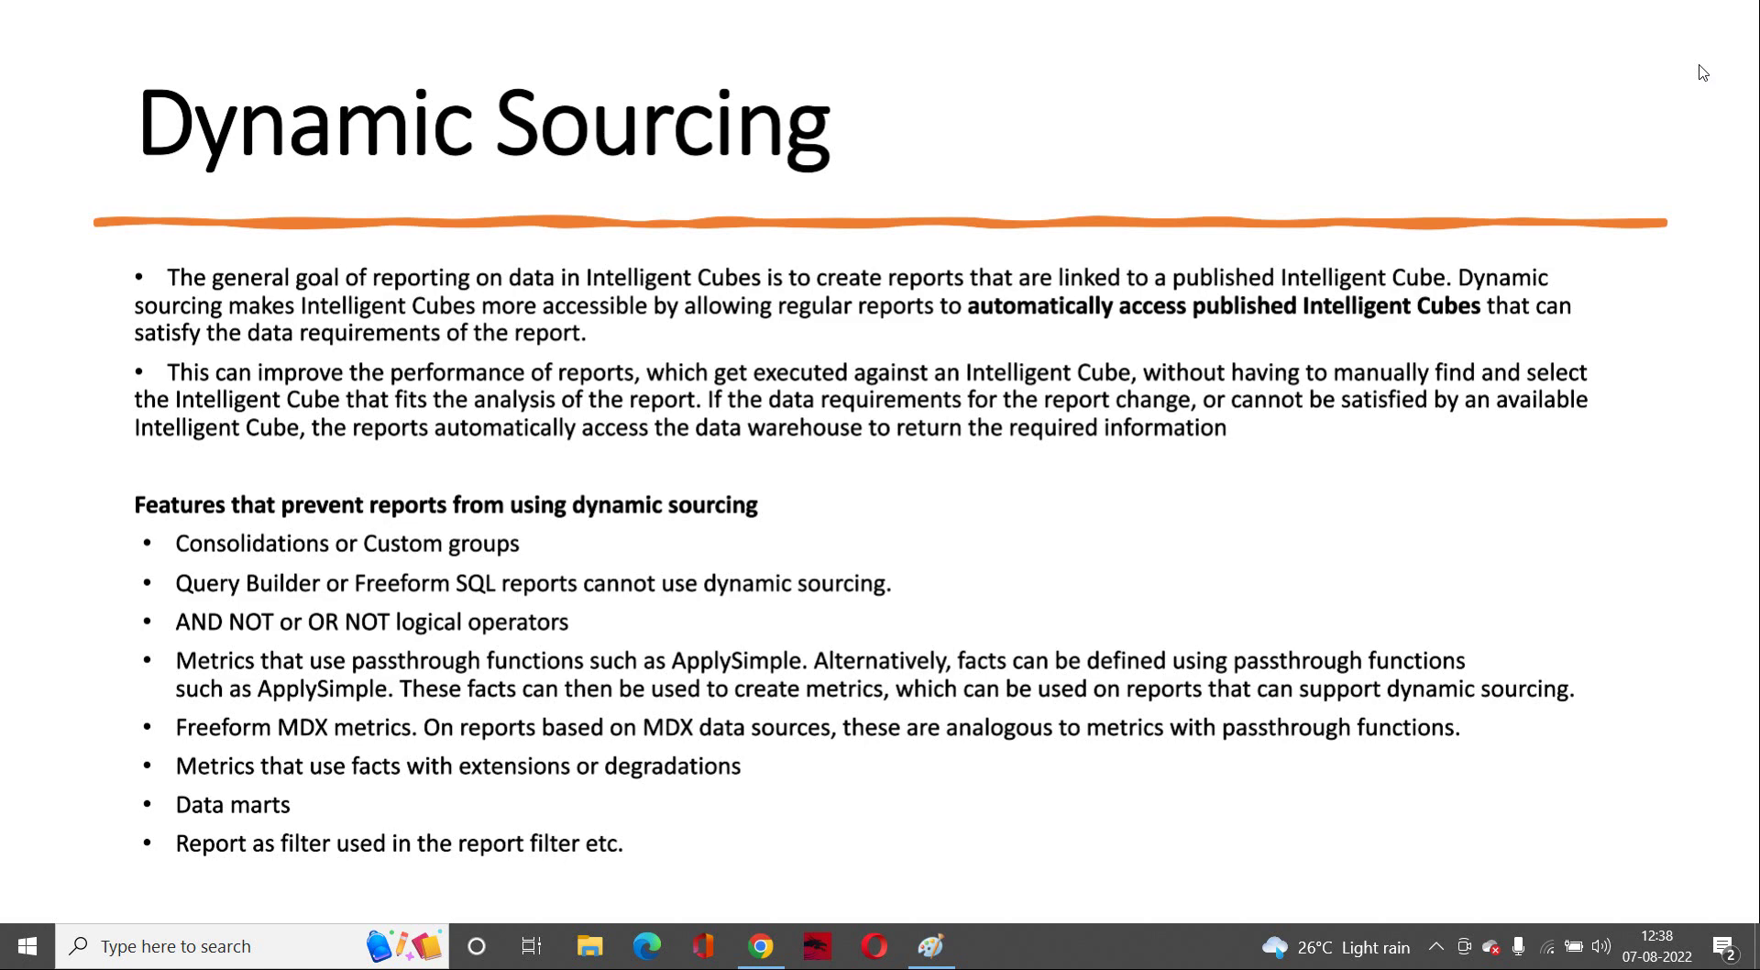
- Switch from PowerPoint to the Paint window showing the grid report and cube sketch
{"action": "key", "text": "alt+Tab"}
{"action": "key", "text": "alt+Tab"}
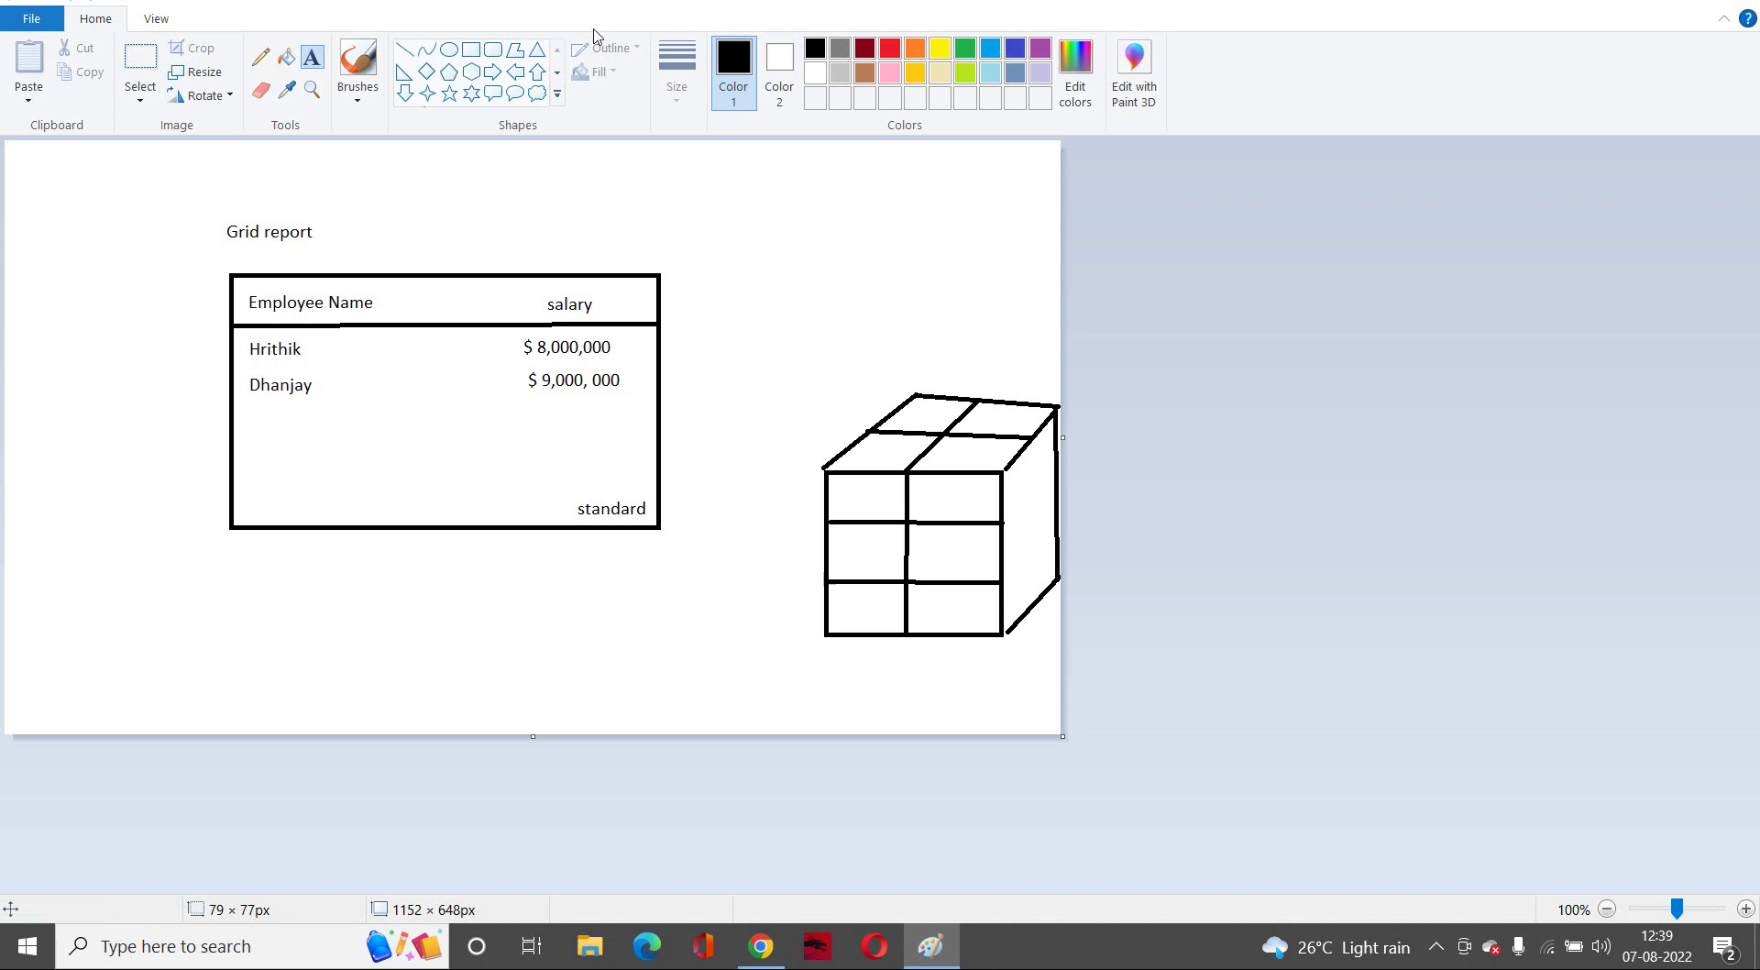
- Draw a rectangle around the word 'standard' below the grid report table
{"action": "left_click", "coordinate": [473, 51]}
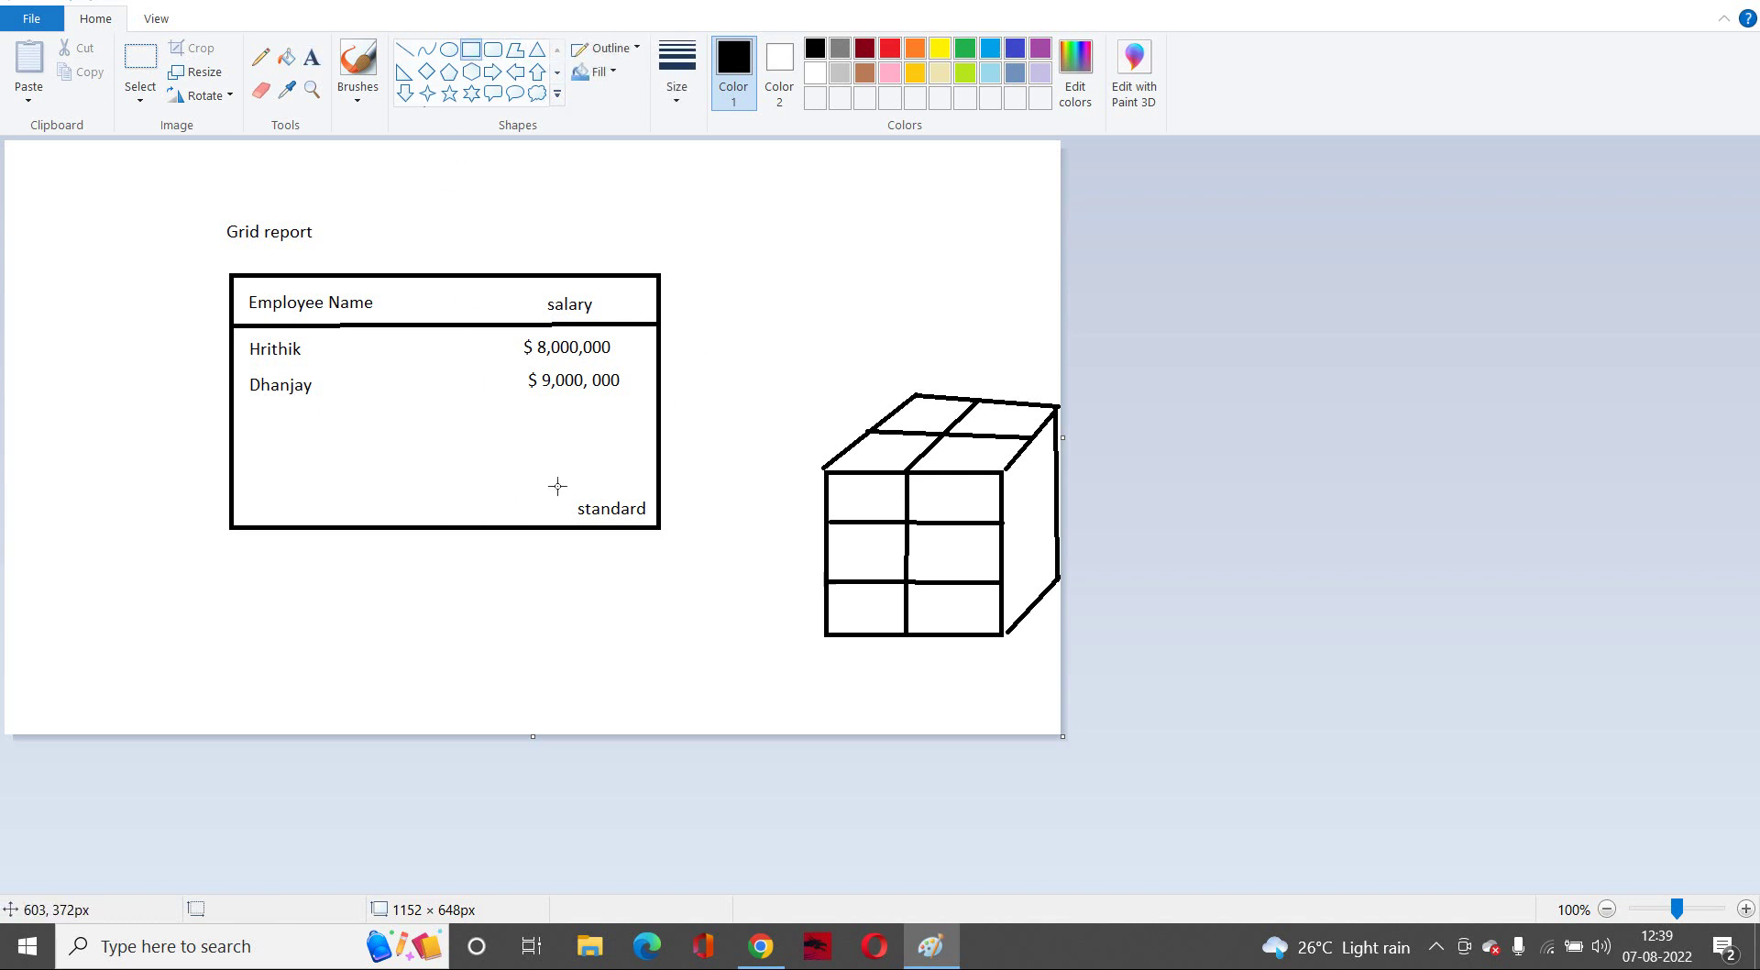
{"action": "mouse_move", "coordinate": [569, 494]}
{"action": "left_mouse_down"}
{"action": "mouse_move", "coordinate": [605, 523]}
{"action": "mouse_move", "coordinate": [659, 523]}
{"action": "left_mouse_up"}
{"action": "left_click", "coordinate": [694, 562]}
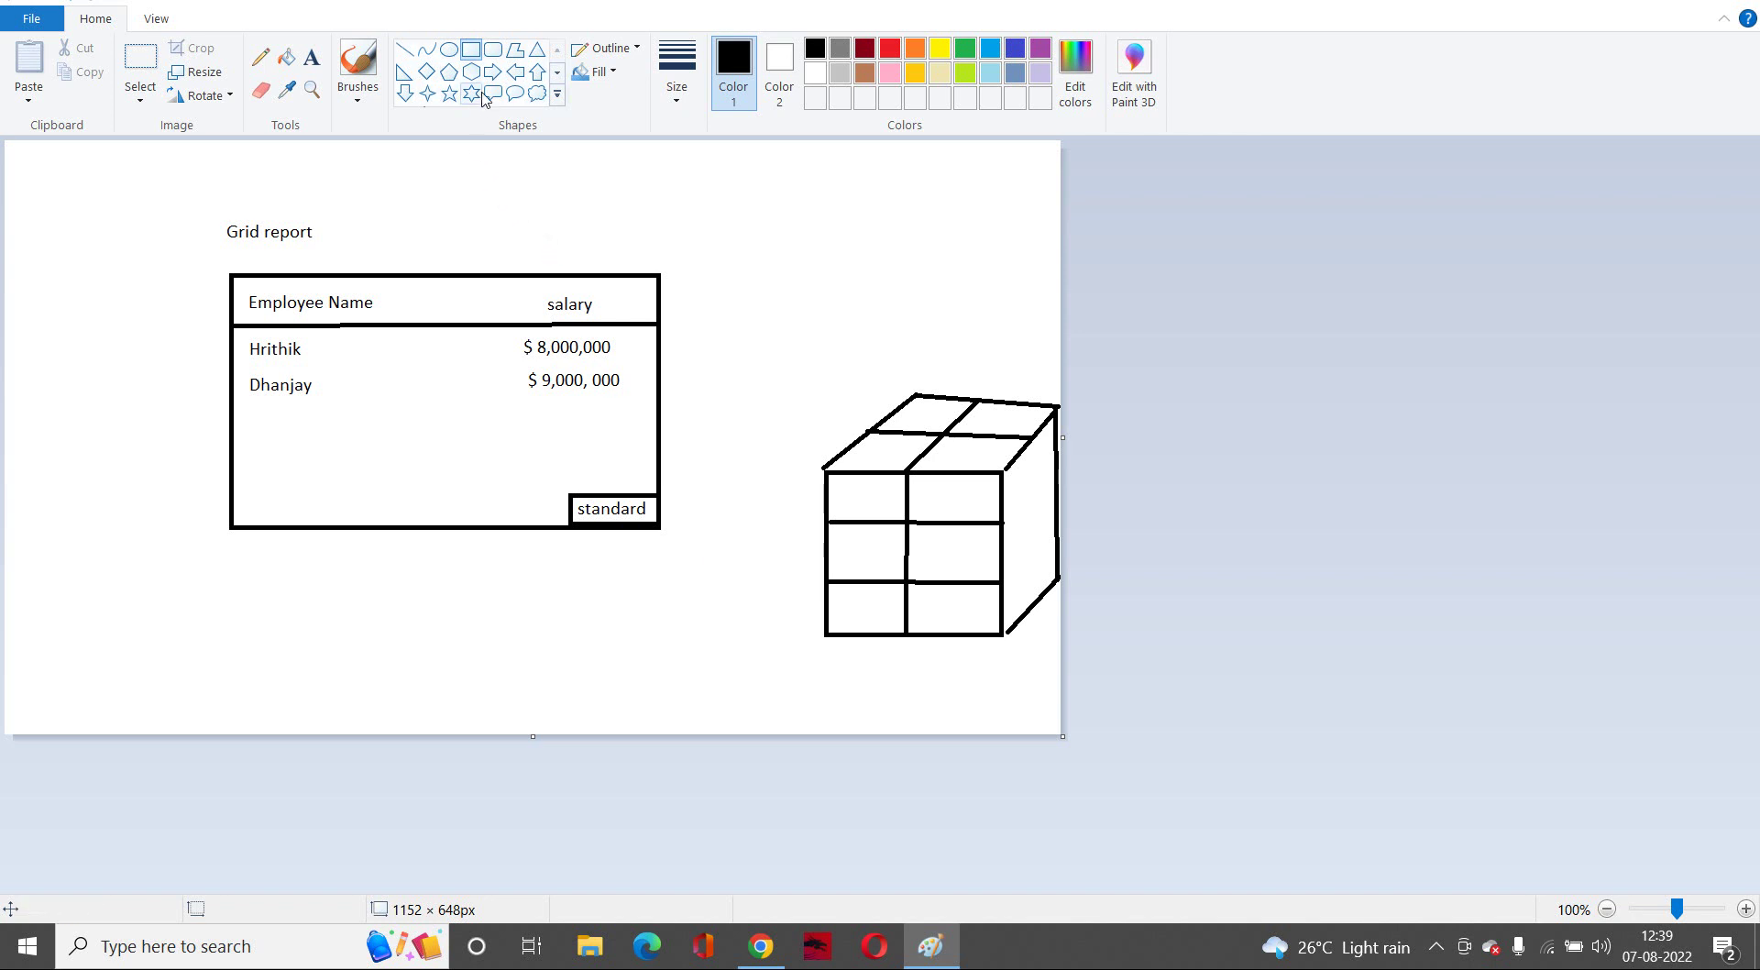
- Add the caption 'i cube' below the cube sketch
{"action": "left_click", "coordinate": [312, 58]}
{"action": "left_click", "coordinate": [844, 674]}
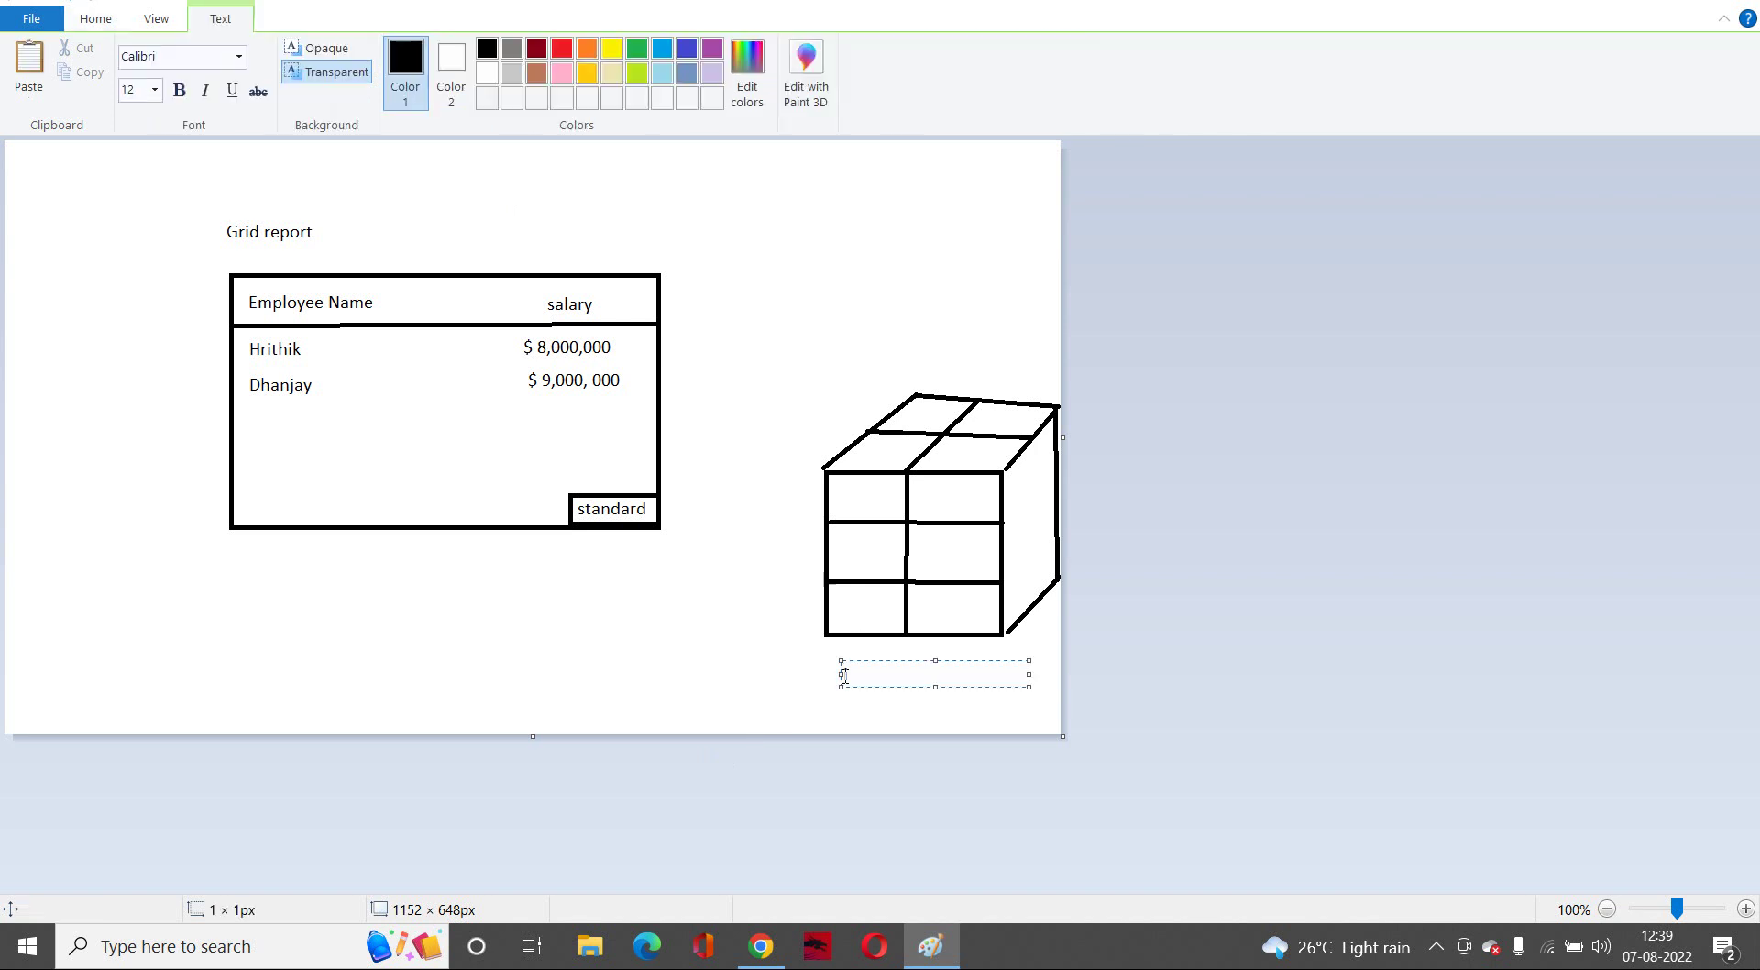
{"action": "type", "text": "i cube"}
{"action": "left_click", "coordinate": [755, 672]}
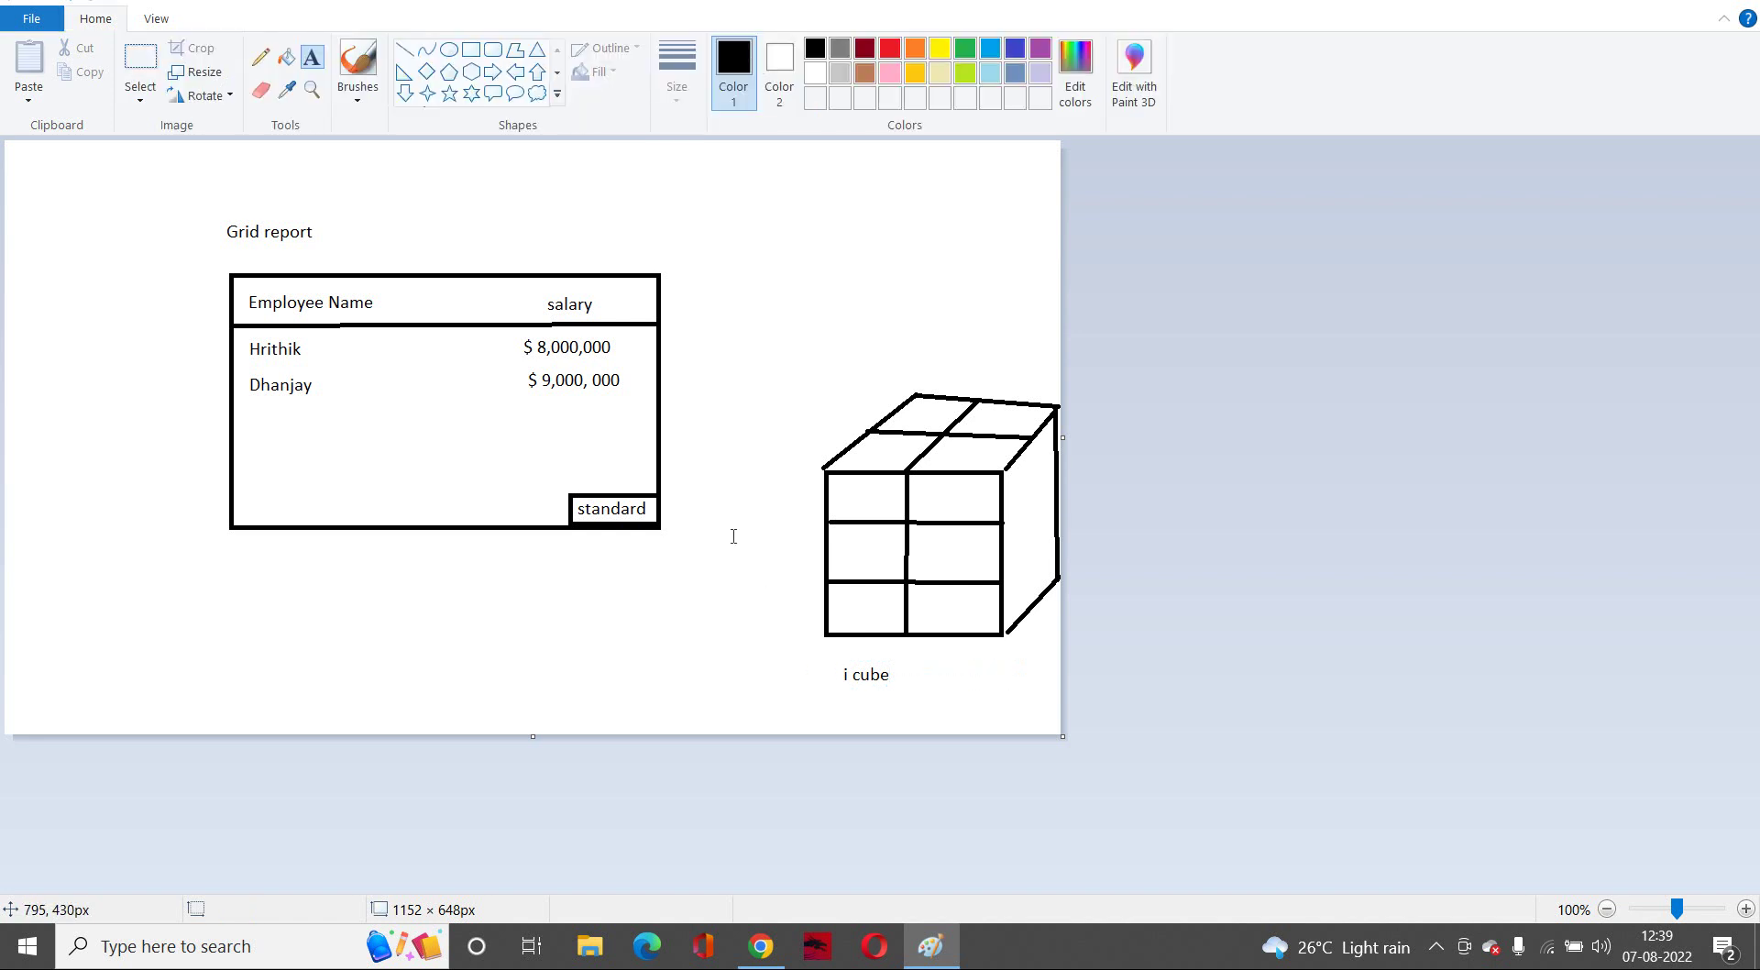
- Label the cube's rows 'HR' and 'DJ' on its left side
{"action": "left_click", "coordinate": [767, 500]}
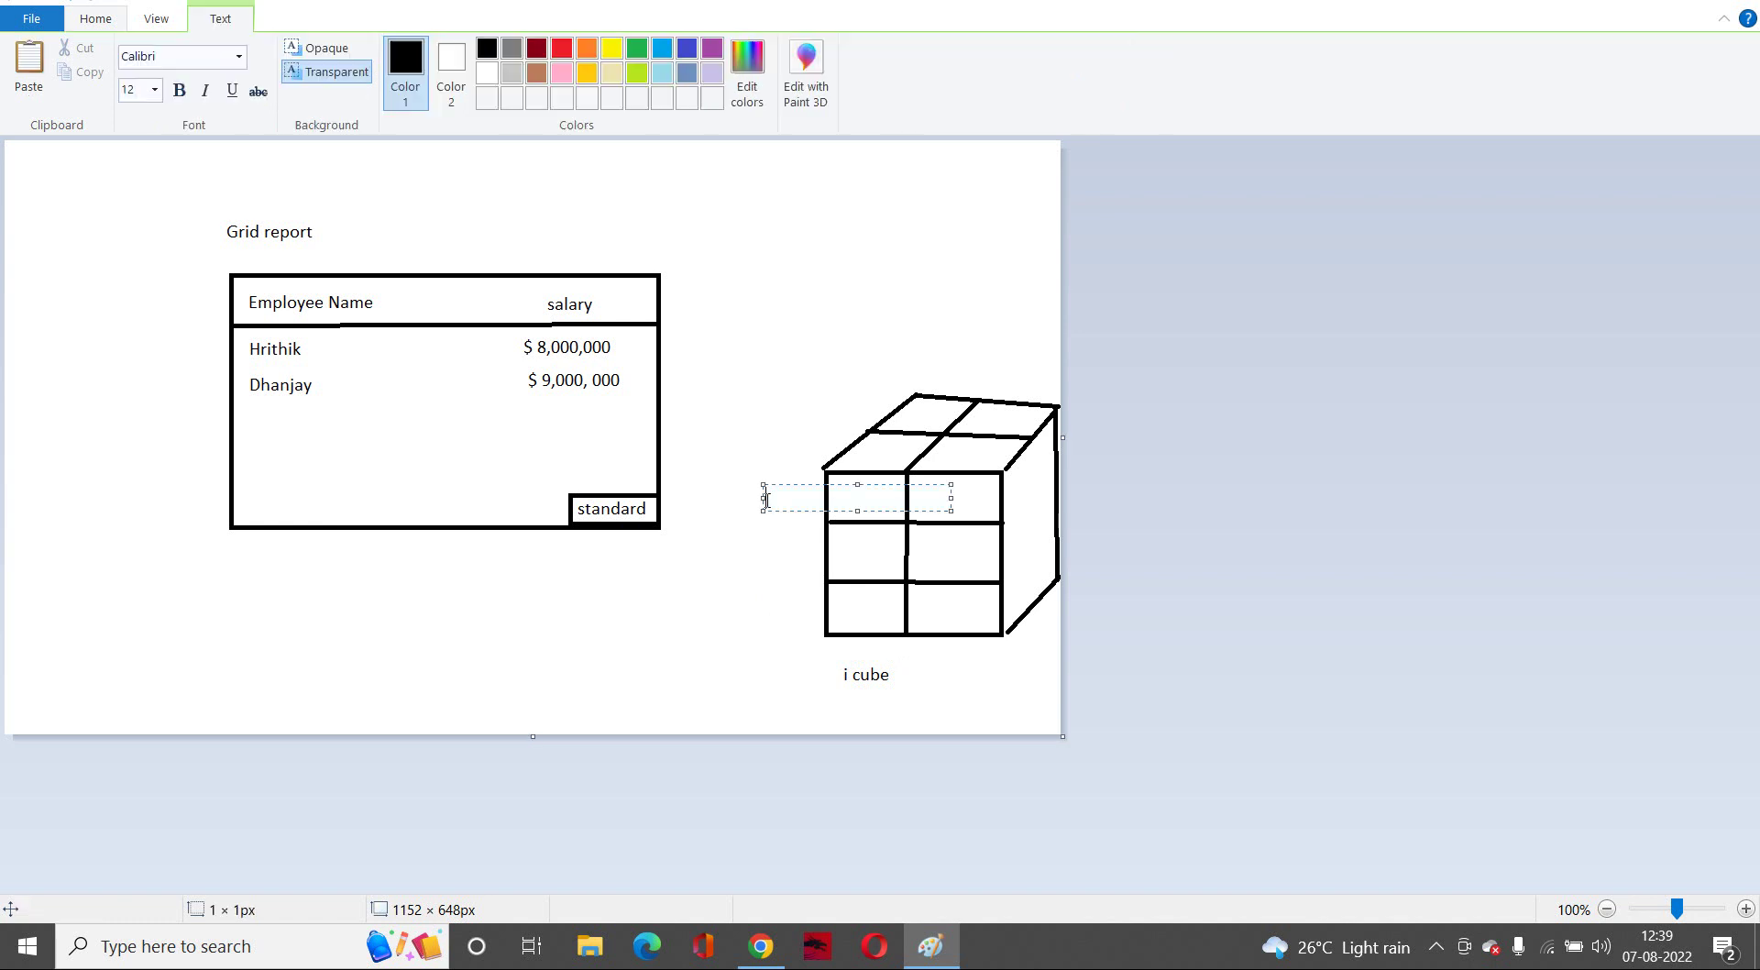
{"action": "type", "text": "HR"}
{"action": "left_click", "coordinate": [768, 550]}
{"action": "left_click", "coordinate": [768, 550]}
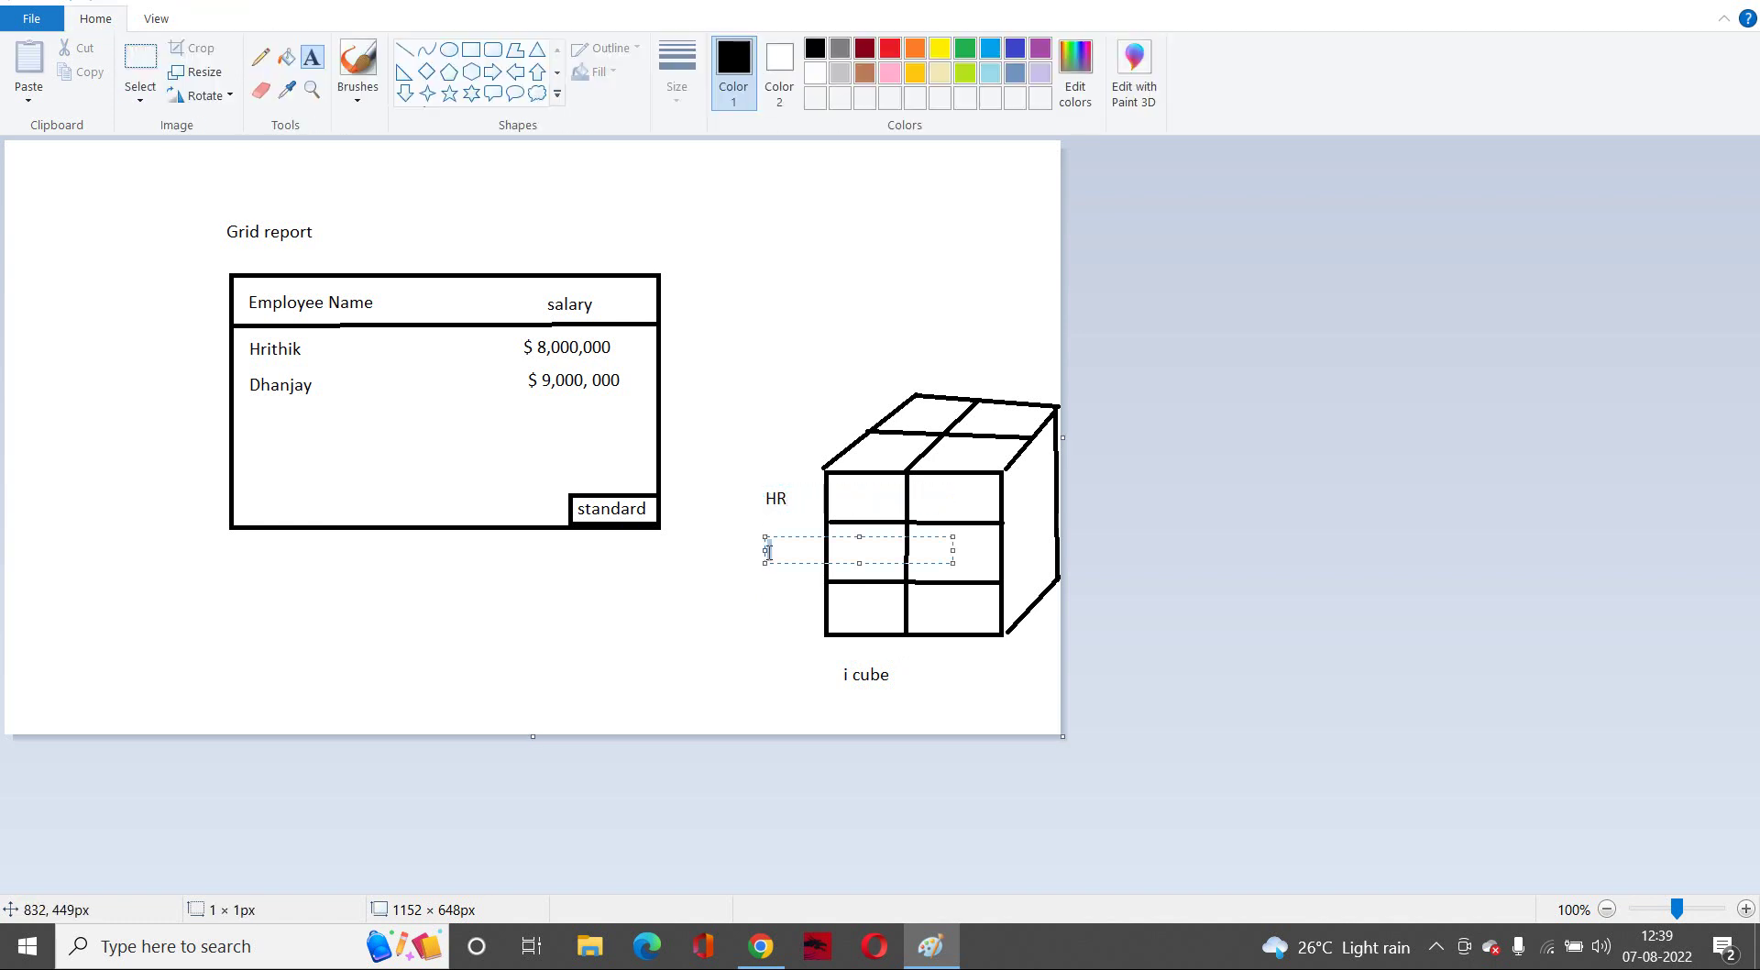
{"action": "type", "text": "DJ"}
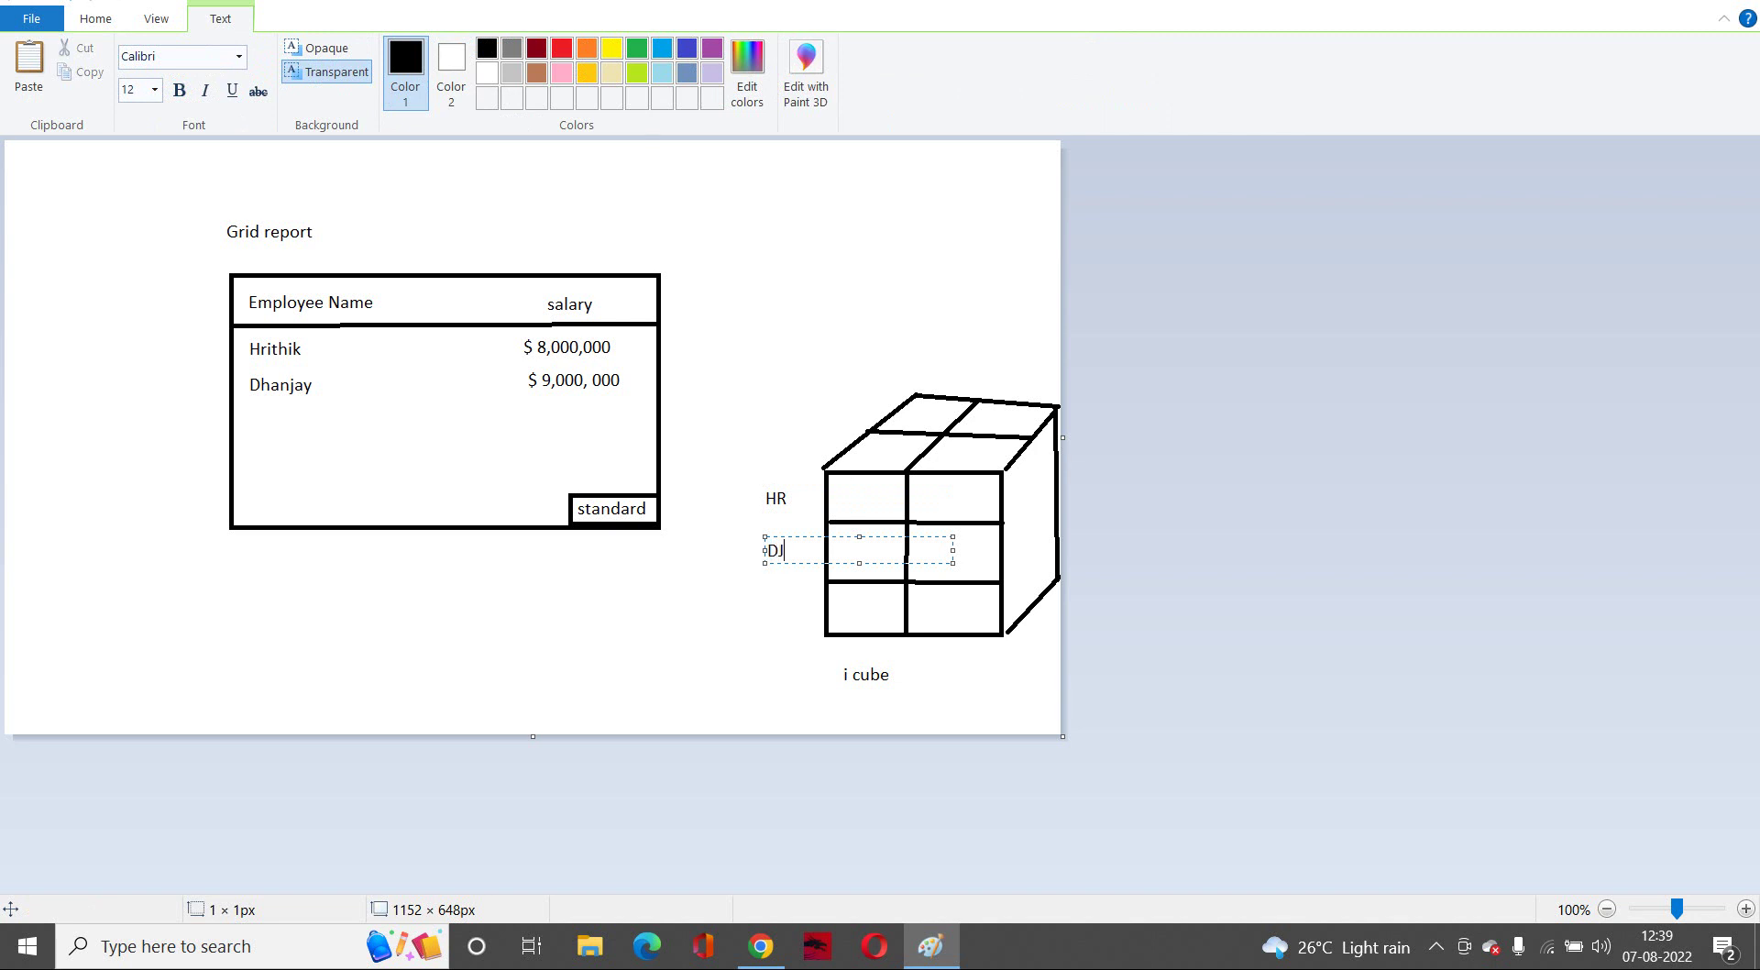
{"action": "left_click", "coordinate": [809, 610]}
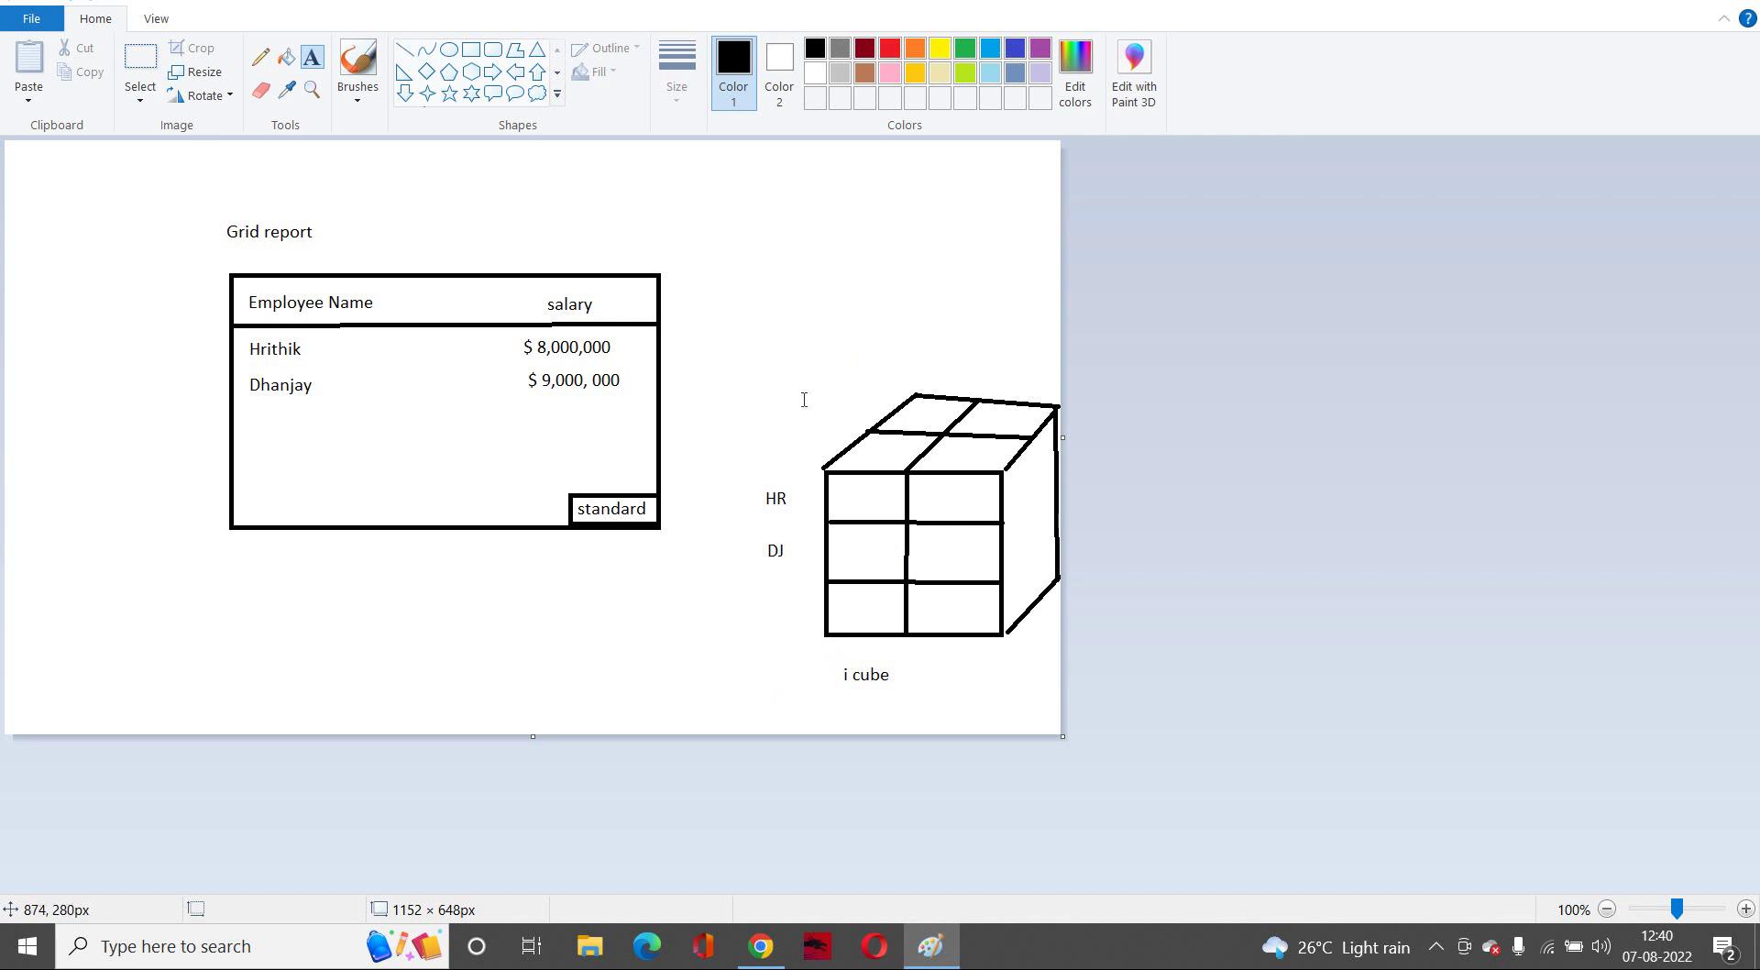
- Write 'HR' on the cube's top face
{"action": "left_click", "coordinate": [863, 456]}
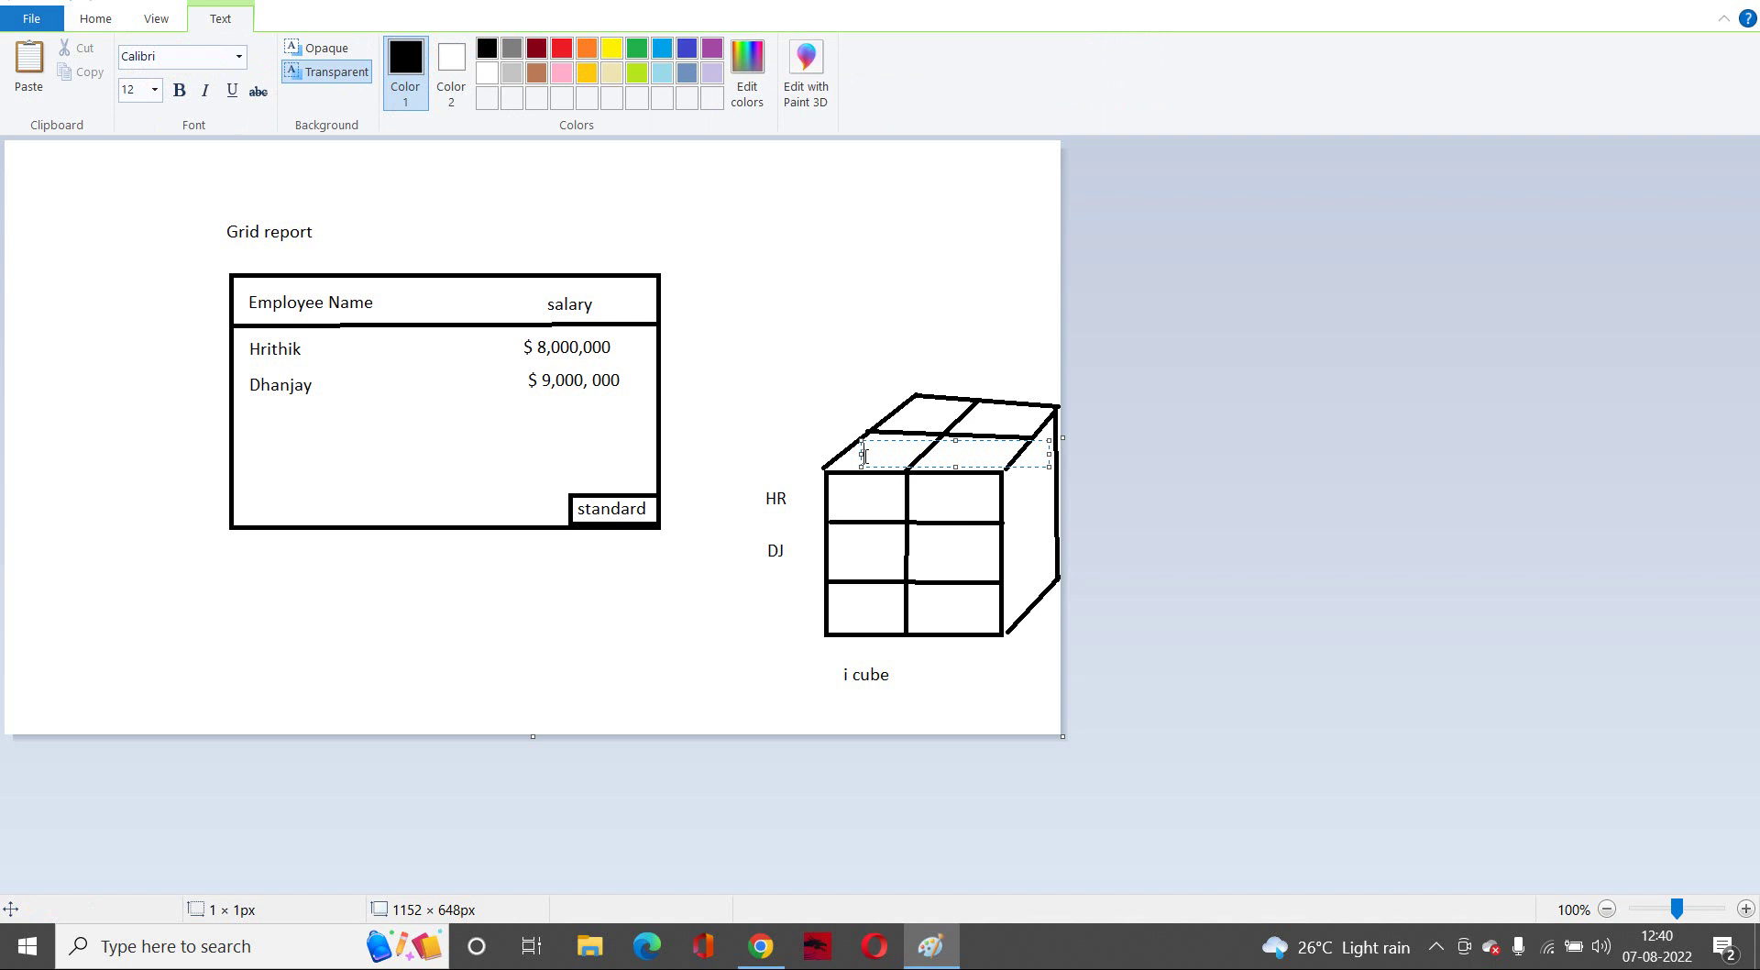
{"action": "type", "text": "HR"}
{"action": "left_click", "coordinate": [847, 494]}
- Enter '8M' and '9M' in the front cells of the HR and DJ rows
{"action": "left_click", "coordinate": [847, 494]}
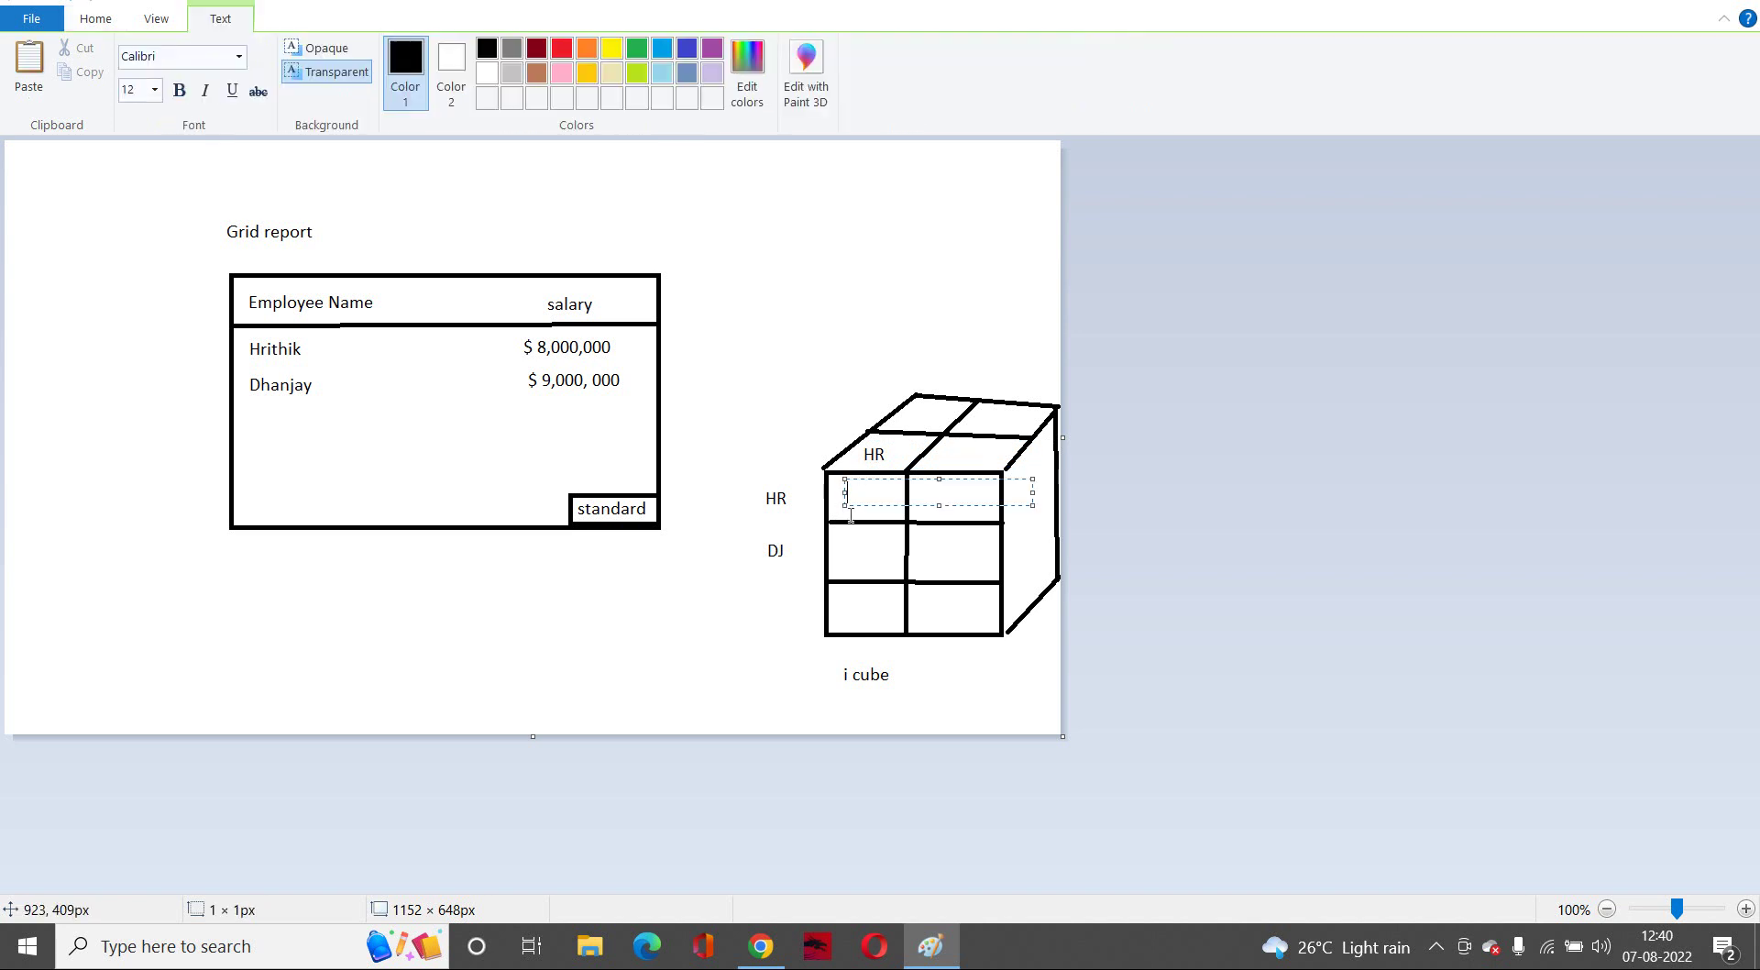
{"action": "type", "text": "8M"}
{"action": "left_click", "coordinate": [840, 555]}
{"action": "left_click", "coordinate": [840, 555]}
{"action": "type", "text": "9M"}
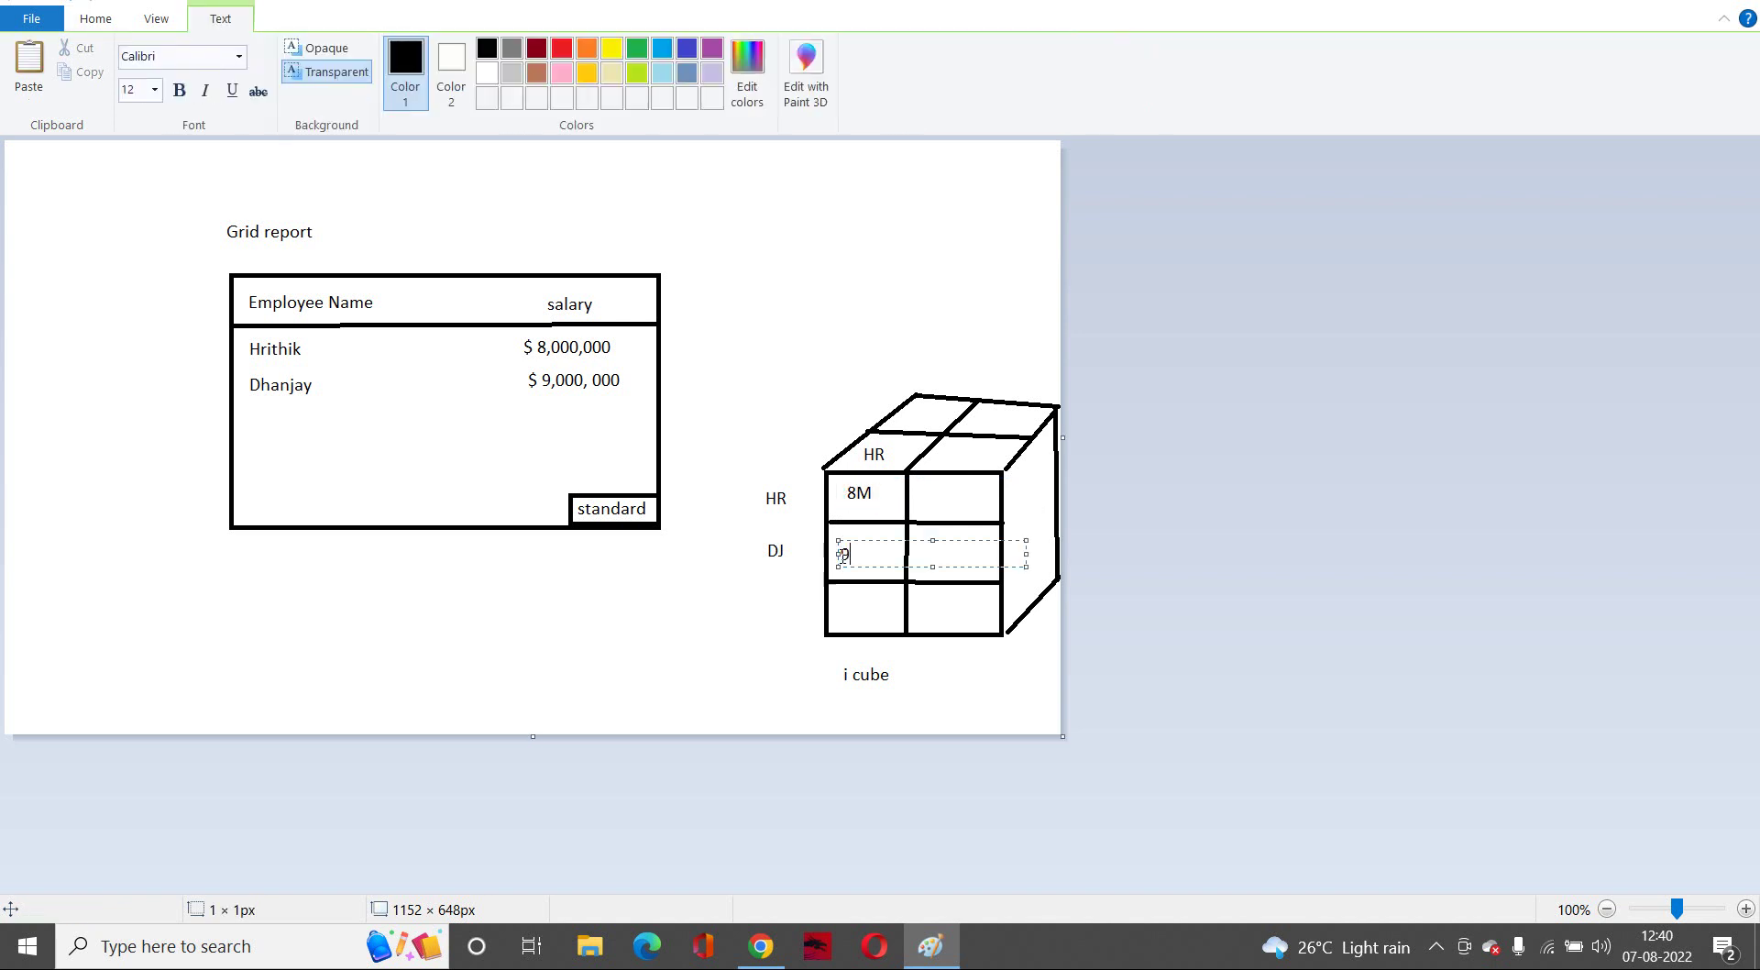
{"action": "left_click", "coordinate": [774, 623]}
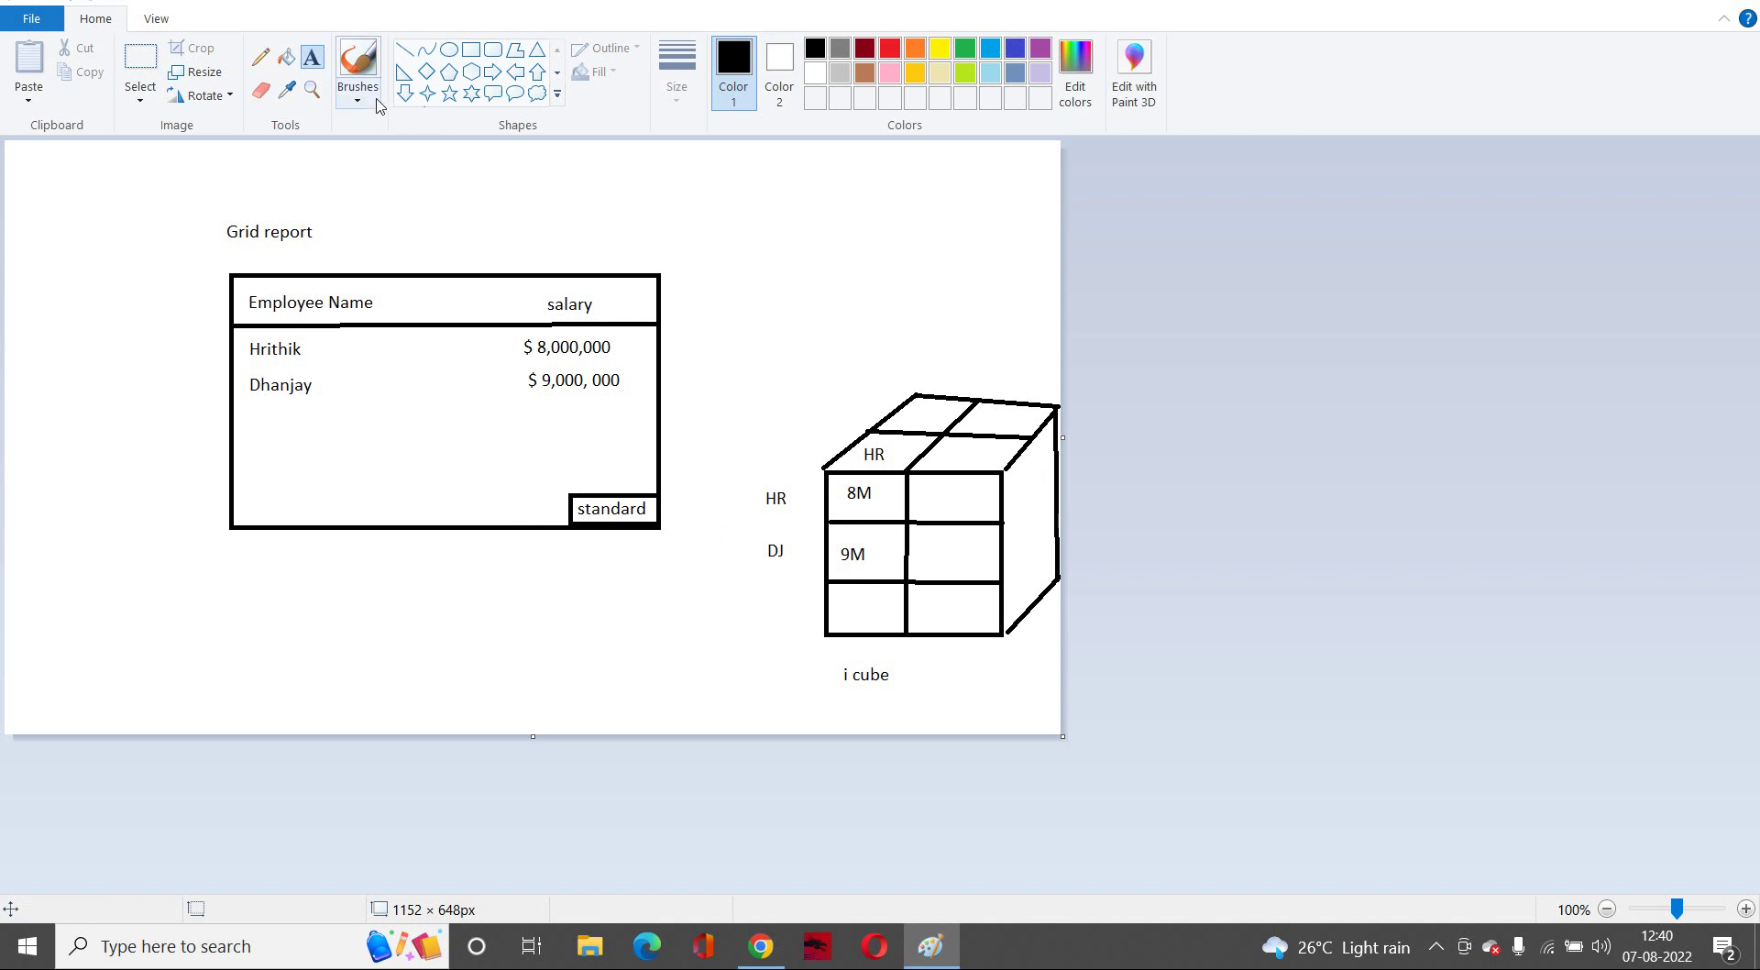
- Draw a downward arrow from the boxed 'standard' label
{"action": "left_click", "coordinate": [406, 53]}
{"action": "left_click_drag", "start_coordinate": [598, 521], "coordinate": [601, 577]}
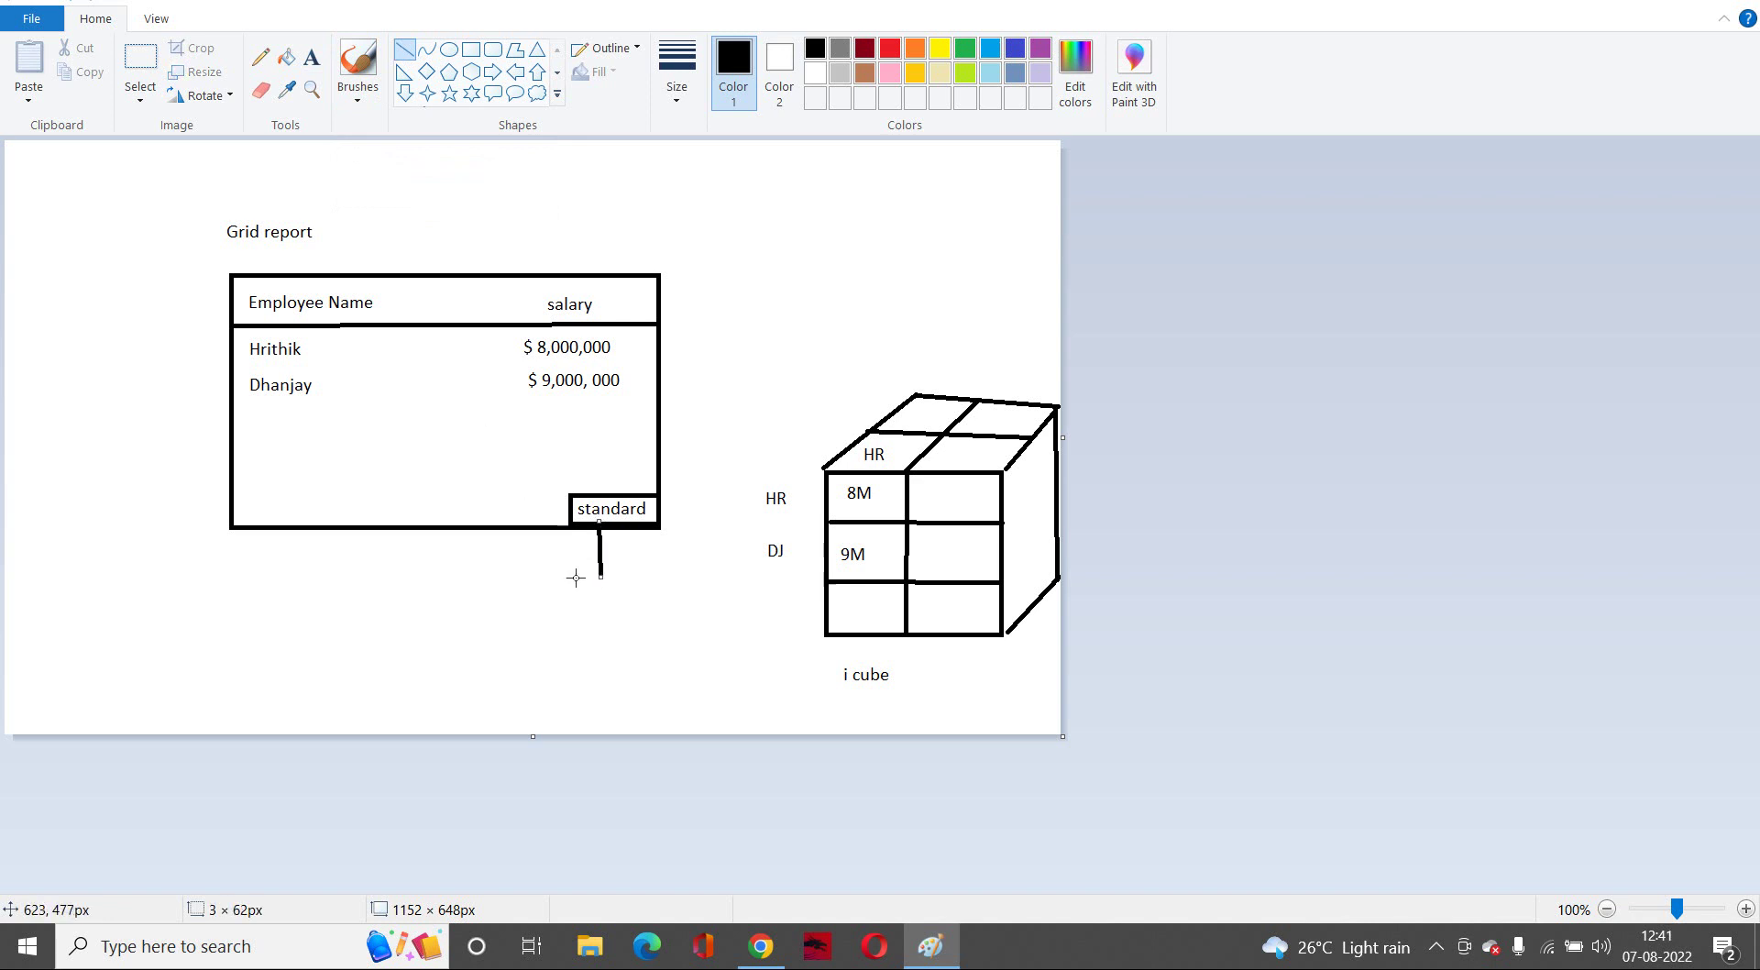
{"action": "left_click_drag", "start_coordinate": [579, 573], "coordinate": [597, 587]}
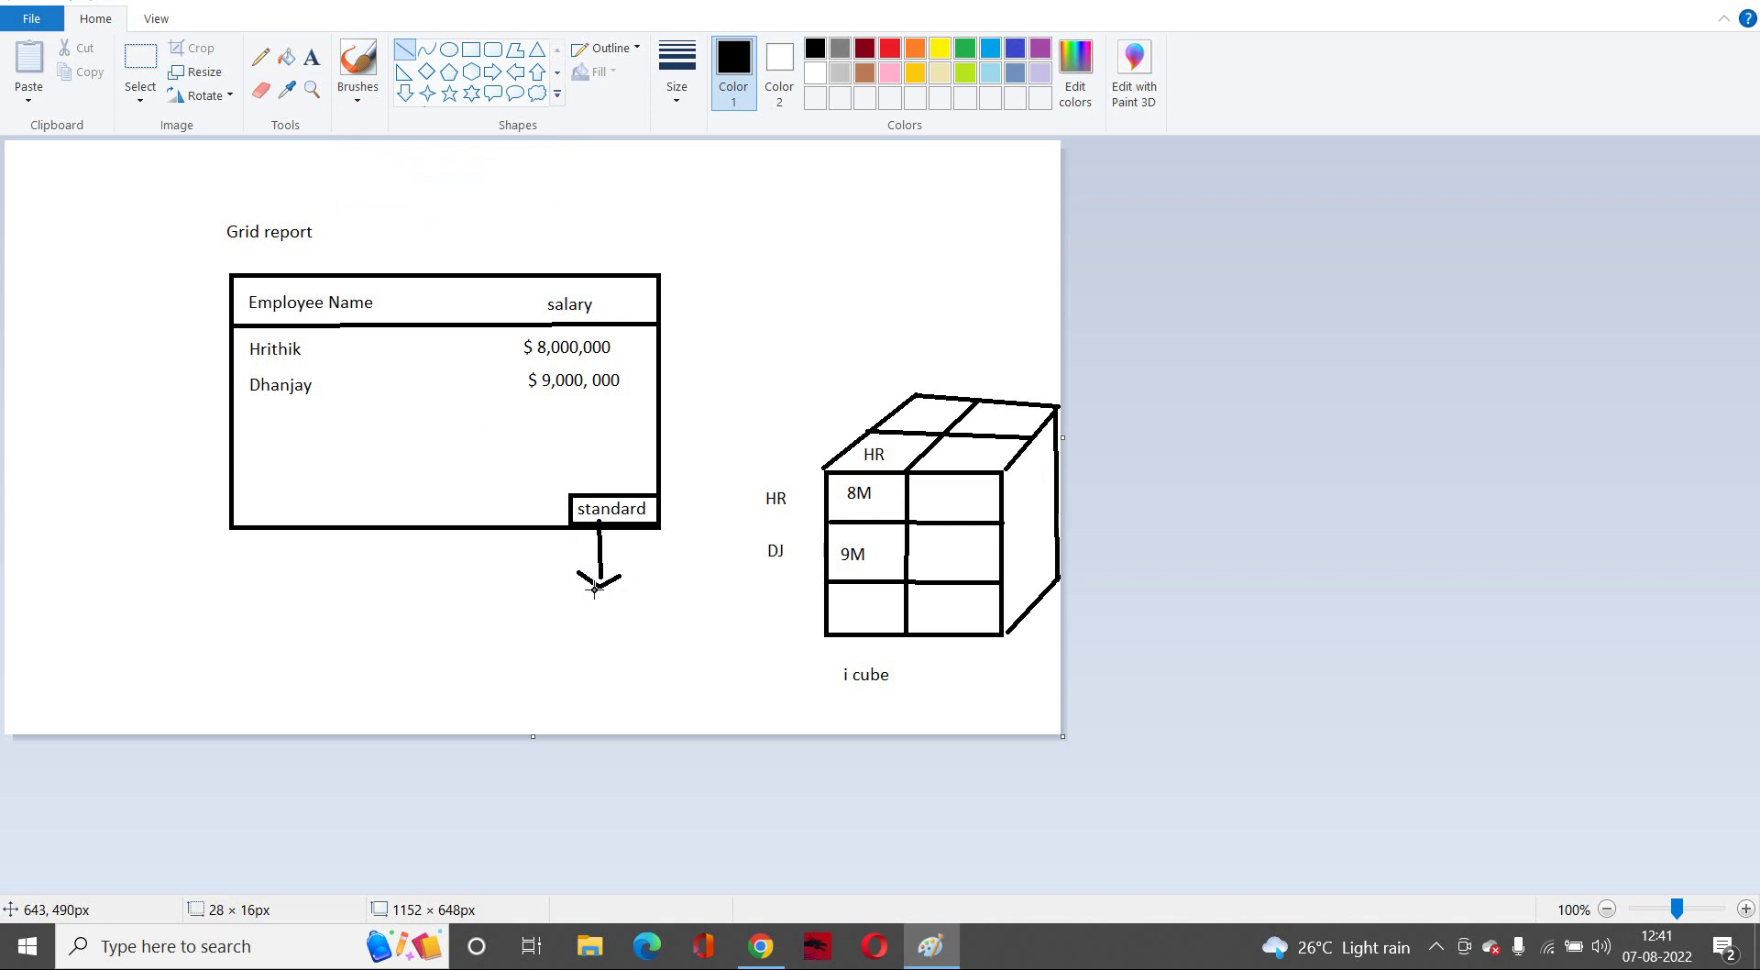
- Add the label 'OLAP' beneath the arrow's tip
{"action": "left_click", "coordinate": [312, 57]}
{"action": "left_click", "coordinate": [551, 610]}
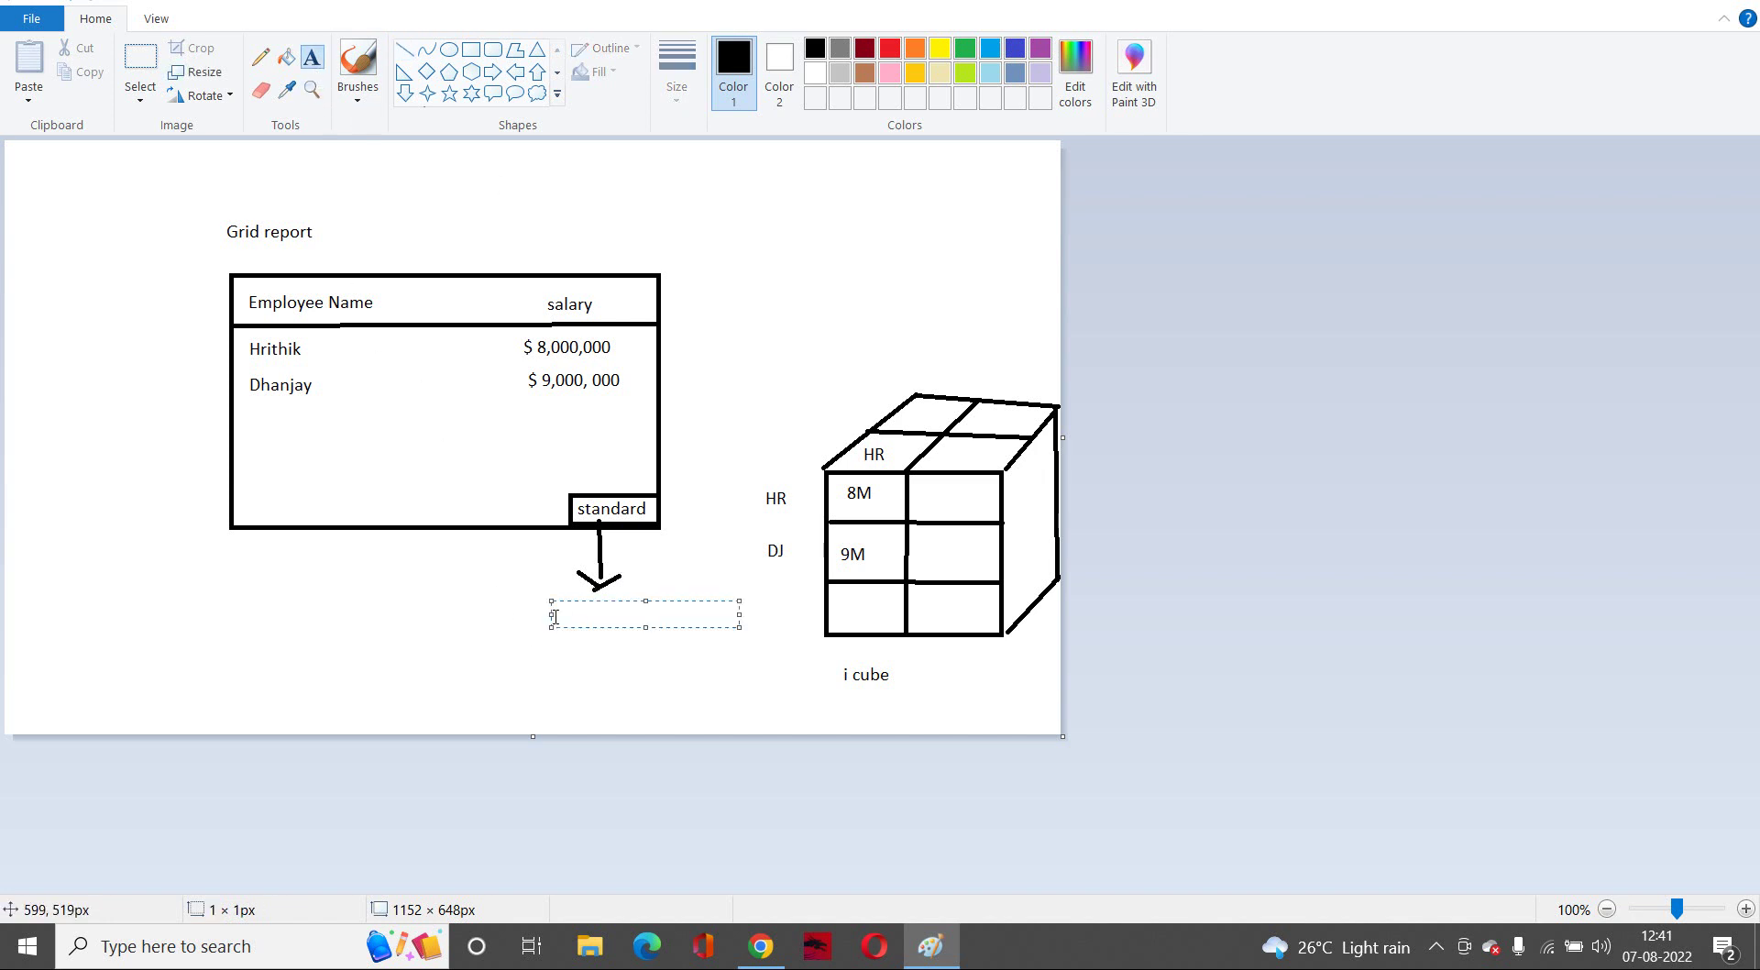
{"action": "type", "text": "OLAP"}
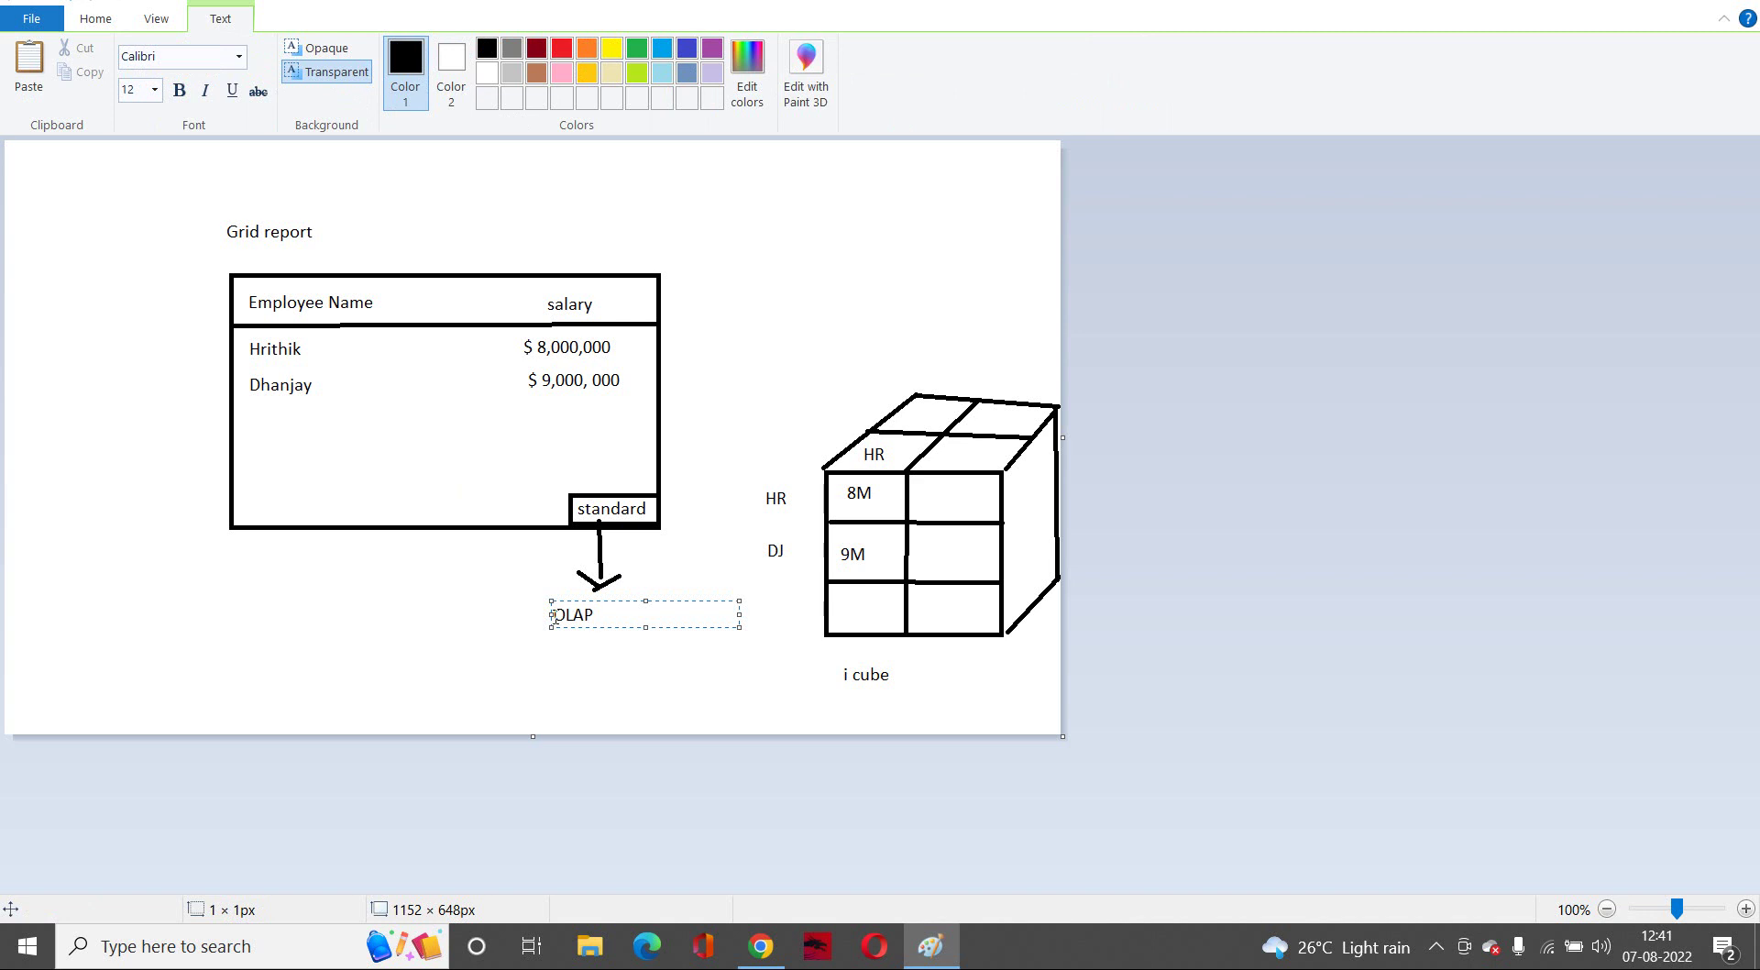
{"action": "left_click", "coordinate": [423, 629]}
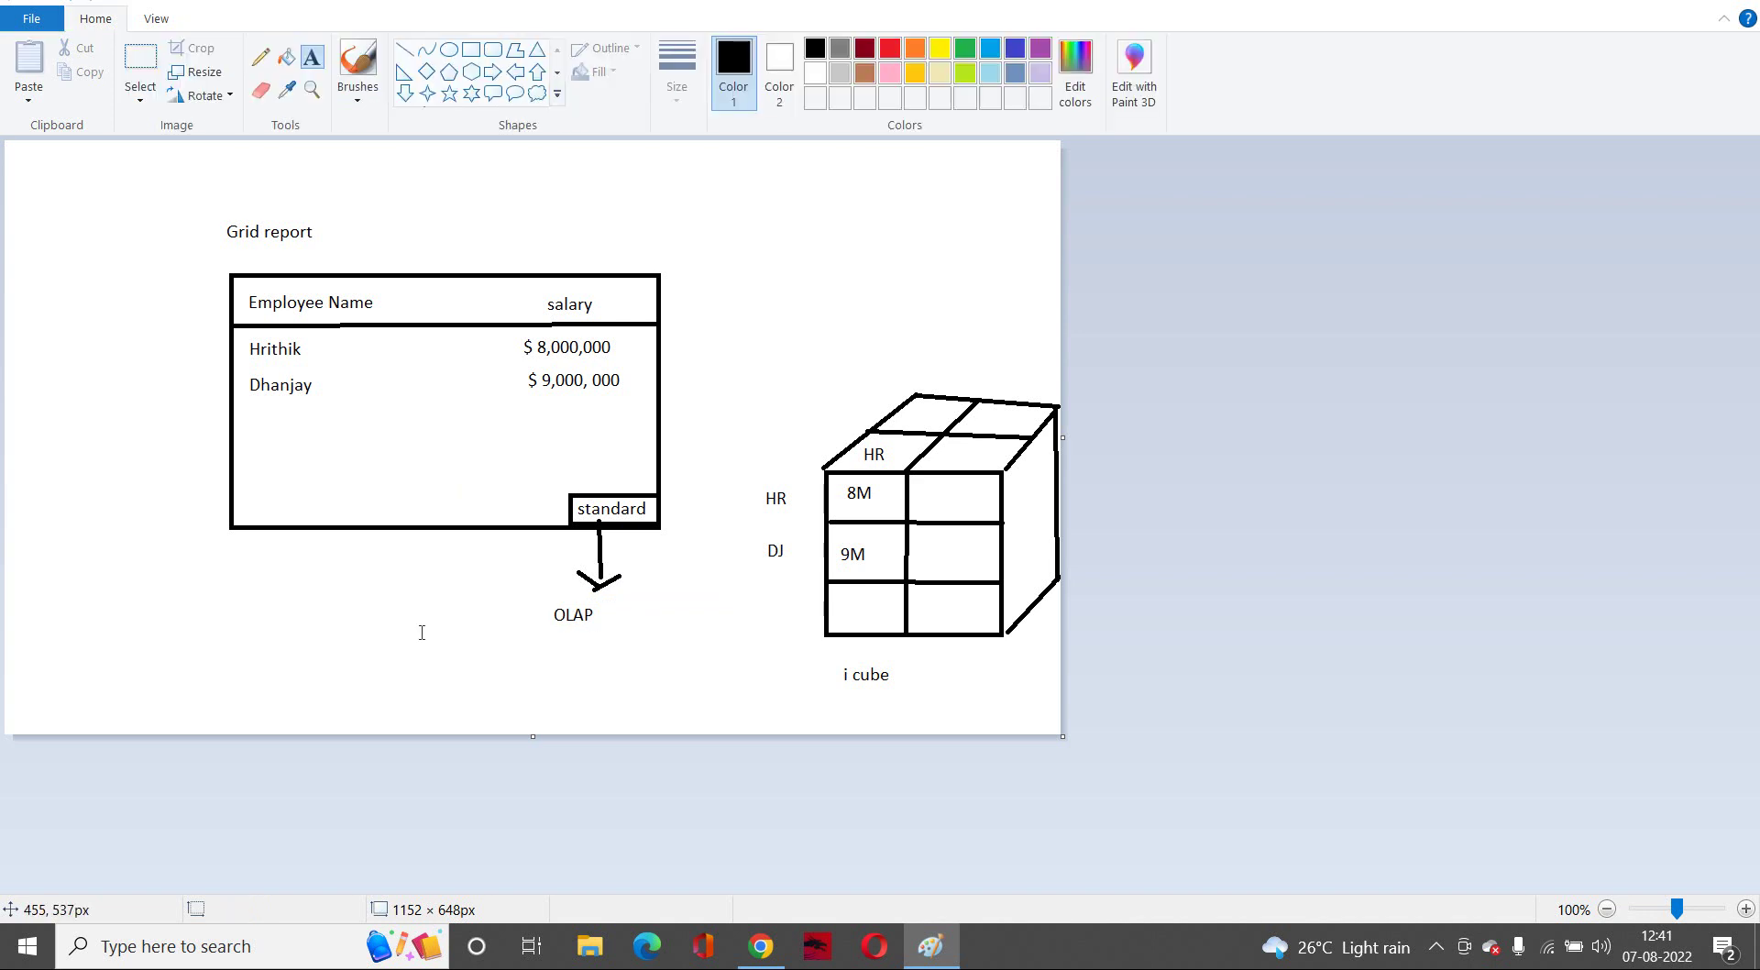